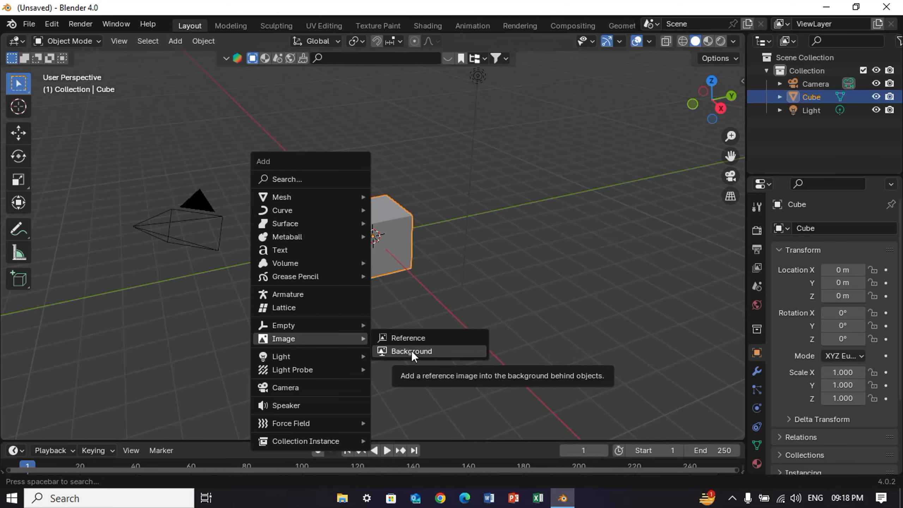
Step: Add a reference image aligned to the view, using the blue planet-and-clouds picture from the Wallpapers folder
{"action": "left_click", "coordinate": [405, 336]}
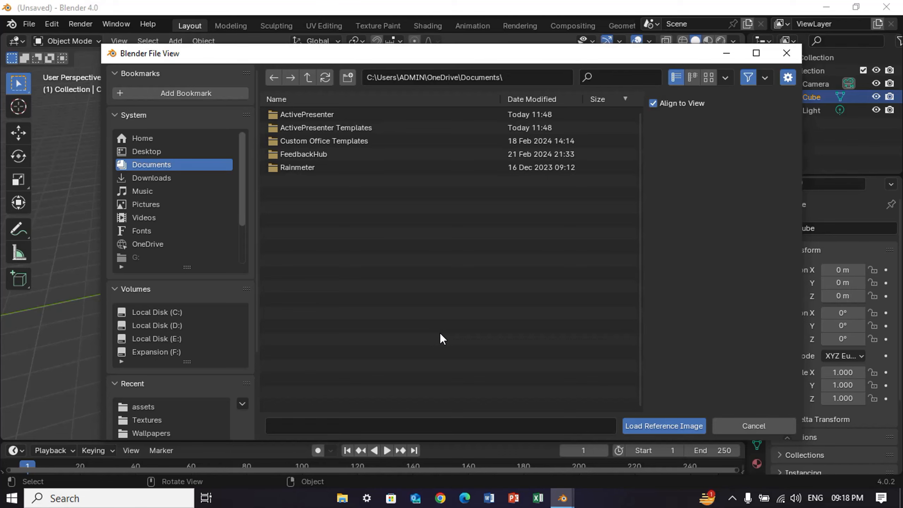
{"action": "left_click", "coordinate": [151, 433]}
{"action": "left_click", "coordinate": [297, 128]}
{"action": "left_click", "coordinate": [651, 426]}
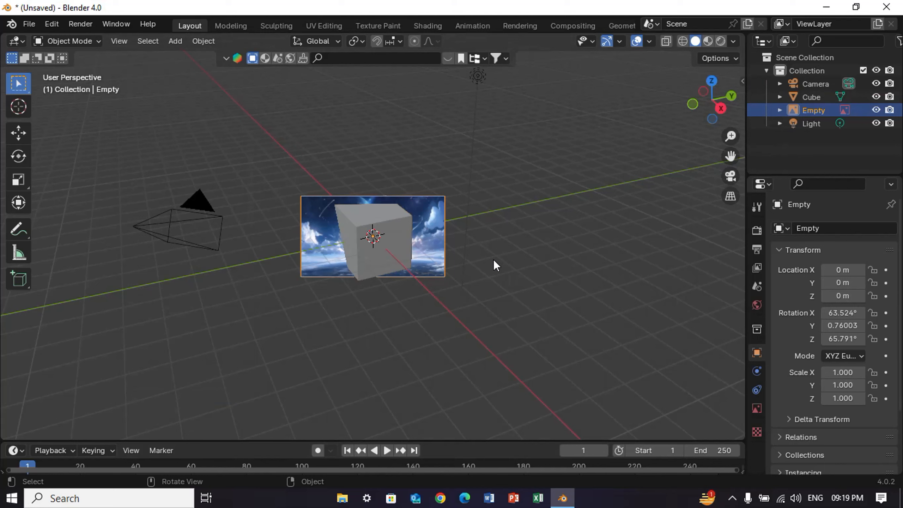
Step: Delete the default cube in front of the reference image
{"action": "left_click", "coordinate": [381, 243]}
{"action": "left_click", "coordinate": [362, 283]}
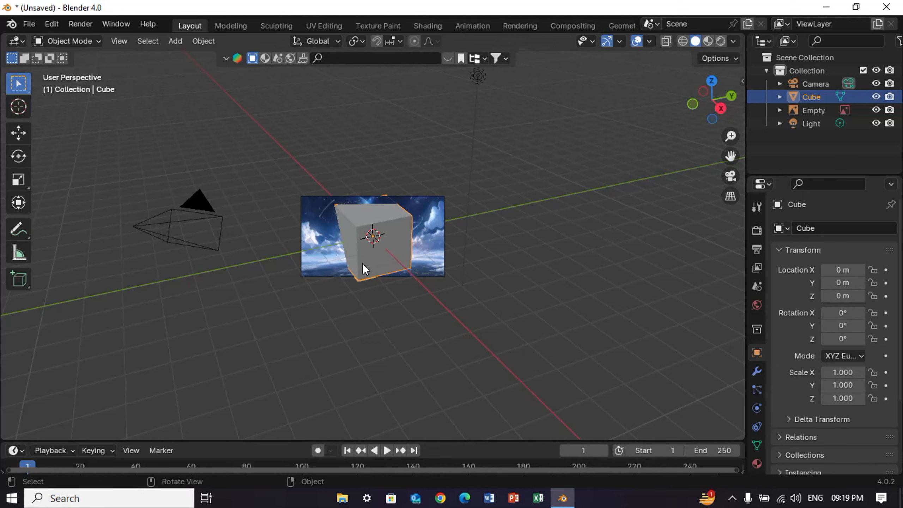
{"action": "key", "text": "Delete"}
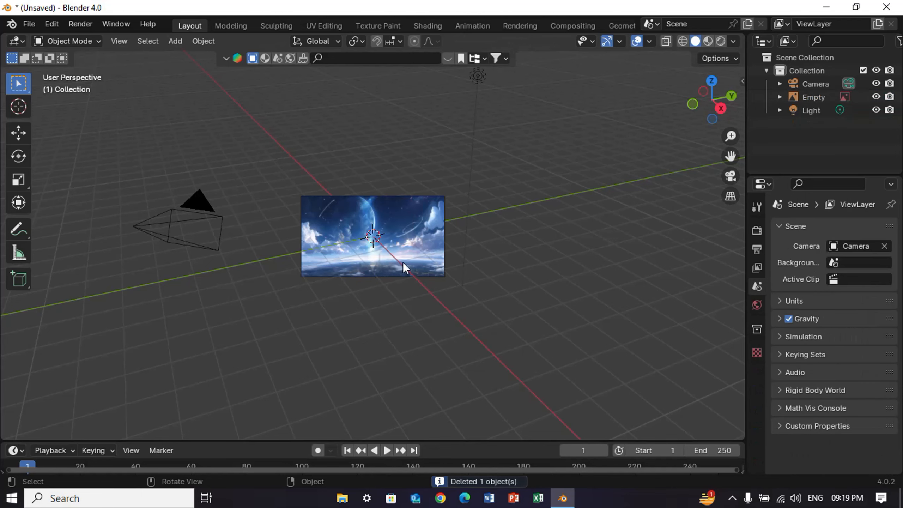
Step: Shift the sky reference image along the Y axis with the Move tool
{"action": "left_click", "coordinate": [420, 252]}
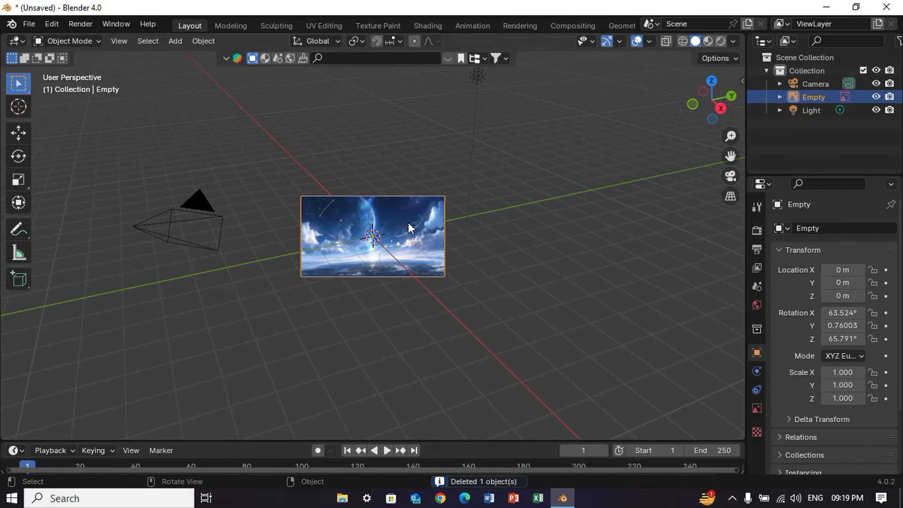
{"action": "scroll", "coordinate": [409, 225], "scroll_direction": "up", "scroll_amount": 8}
{"action": "scroll", "coordinate": [408, 224], "scroll_direction": "down", "scroll_amount": 6}
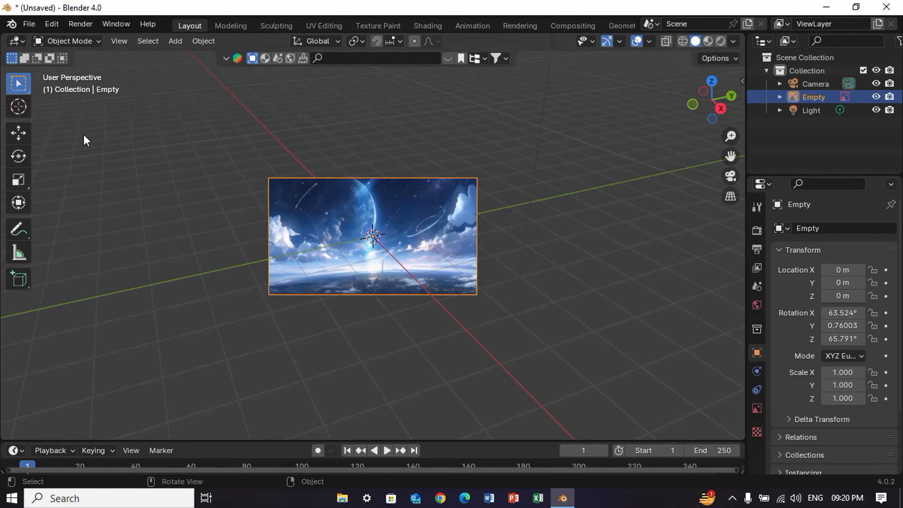
{"action": "left_click", "coordinate": [18, 134]}
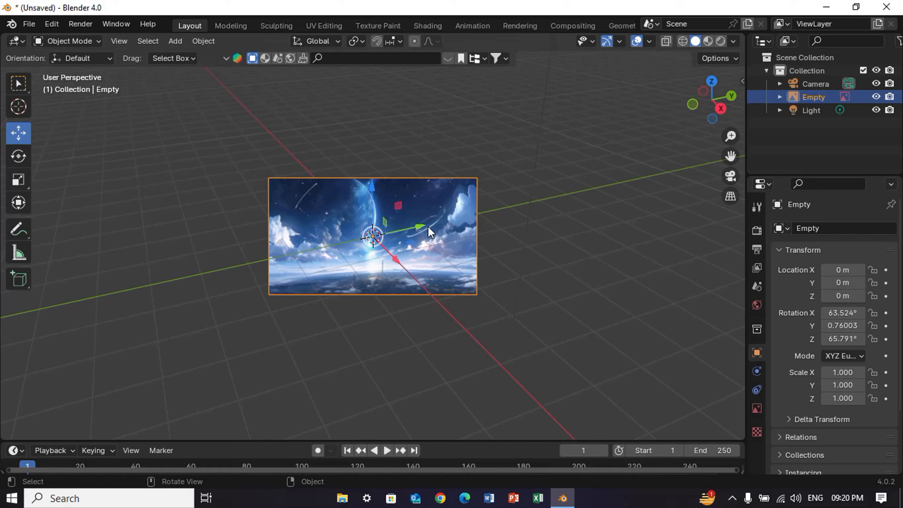
{"action": "left_click_drag", "start_coordinate": [419, 227], "coordinate": [569, 190]}
Step: Grab the sky image, try constraining it to X and Y, and place it along Z at about -0.04 m
{"action": "left_click", "coordinate": [401, 250]}
{"action": "key", "text": "g"}
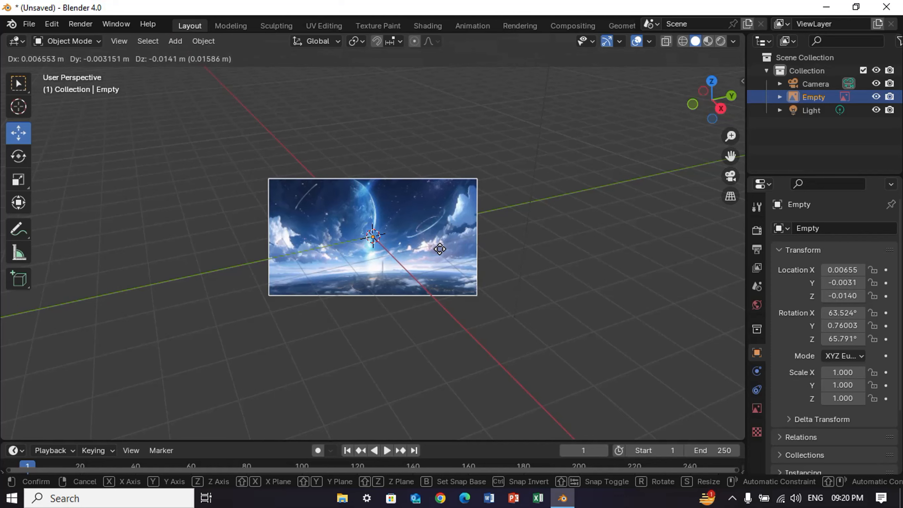
{"action": "key", "text": "x"}
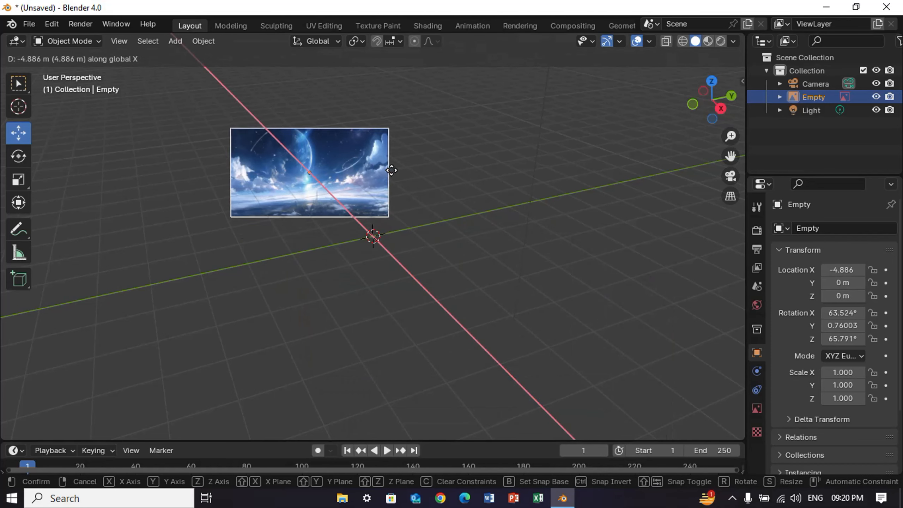
{"action": "key", "text": "y"}
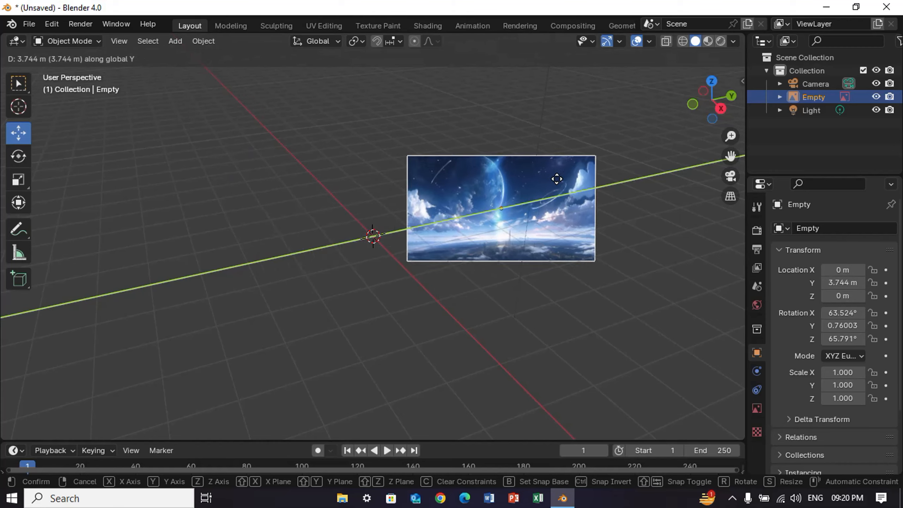
{"action": "key", "text": "z"}
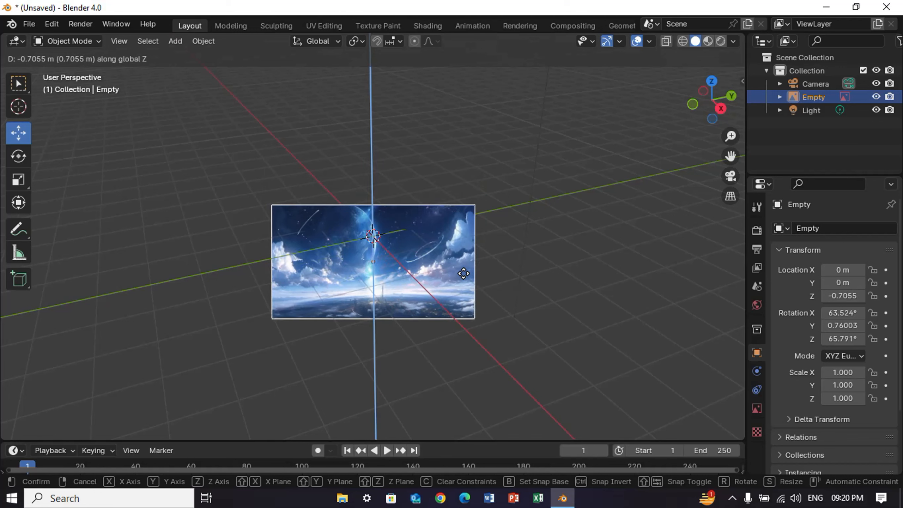
{"action": "left_click", "coordinate": [460, 249]}
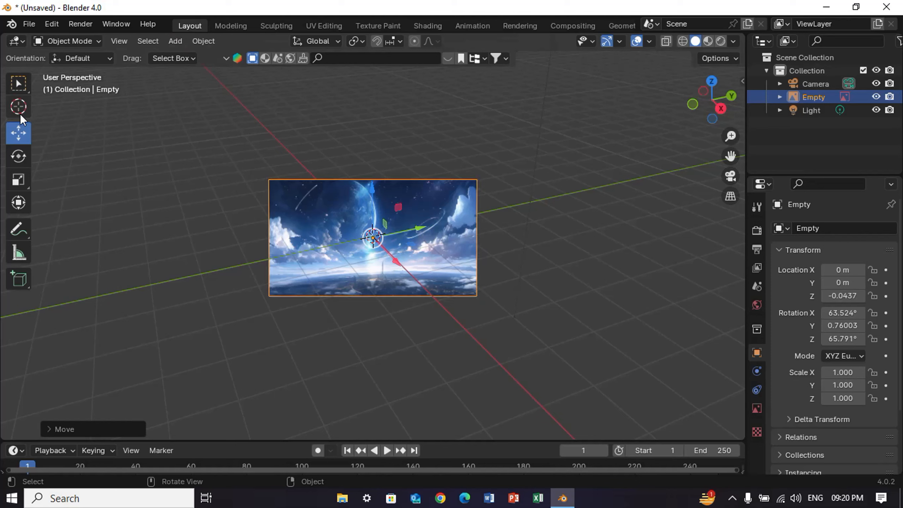
Step: Rotate the sky image around its axes to about X 243.5°, Y 179.2° and Z 975.8°
{"action": "left_click", "coordinate": [18, 155]}
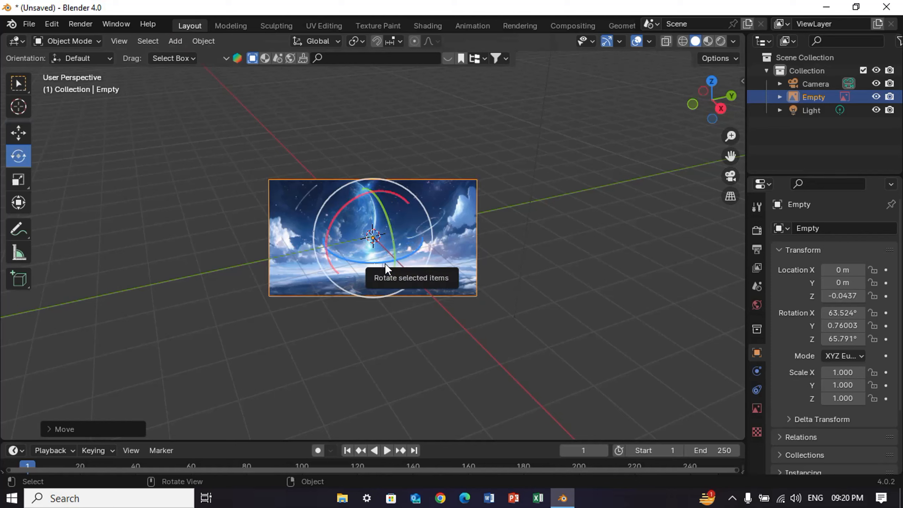
{"action": "left_click_drag", "start_coordinate": [379, 262], "coordinate": [421, 249]}
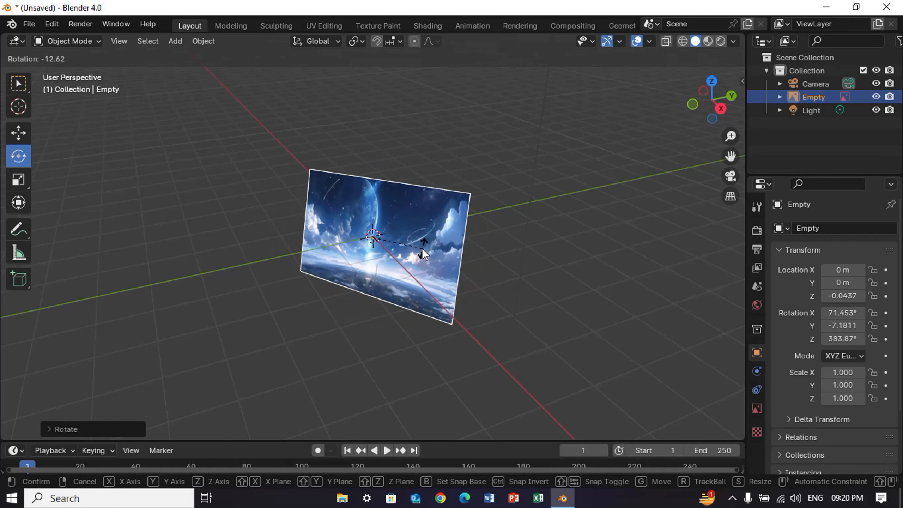
{"action": "key", "text": "x"}
{"action": "left_click_drag", "start_coordinate": [422, 248], "coordinate": [431, 201]}
{"action": "key", "text": "y"}
{"action": "key", "text": "z"}
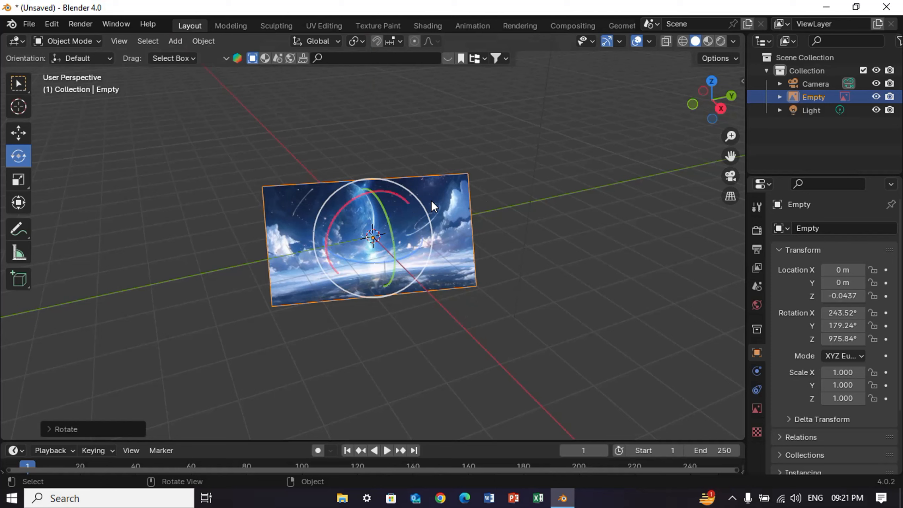
Step: Delete the sky image and load Beautiful-waterfall-nature-landscape-river_3840x2160.jpg from F:\Pictures\PC Pictures as a background image aligned to the view
{"action": "key", "text": "Delete"}
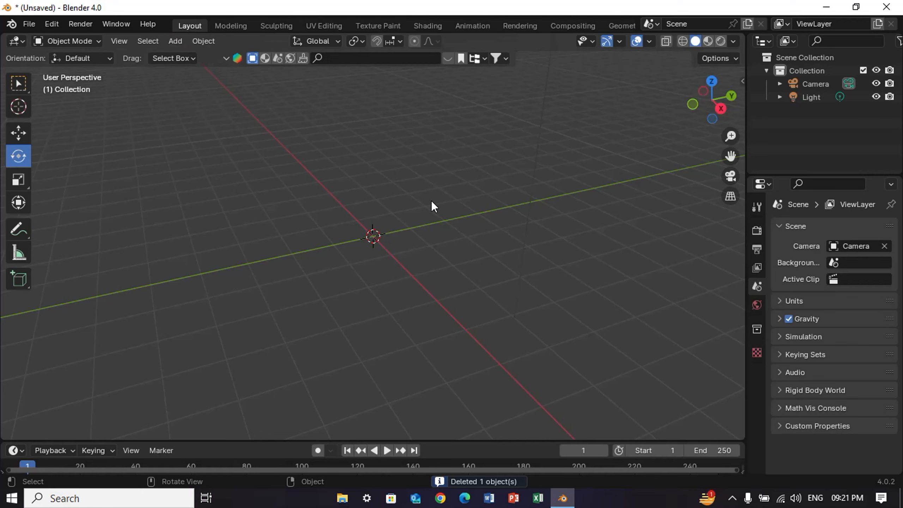
{"action": "middle_click_drag", "start_coordinate": [431, 200], "coordinate": [445, 238]}
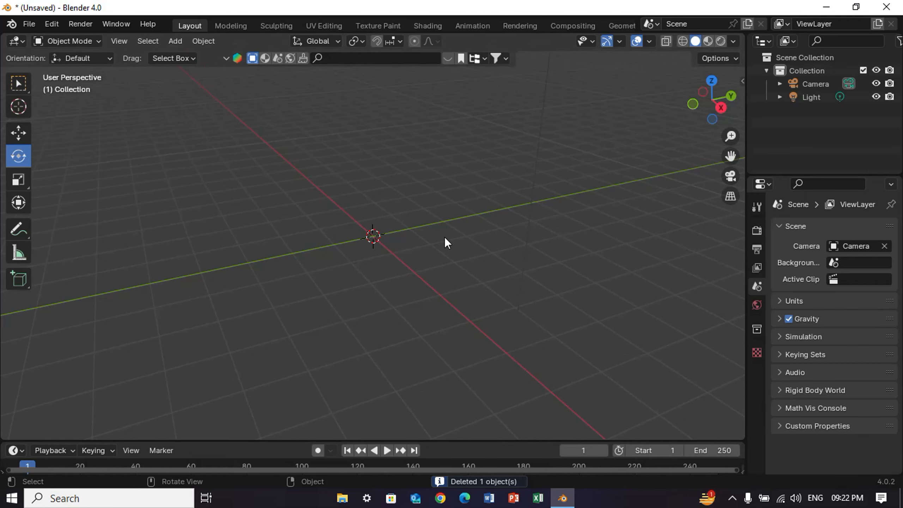
{"action": "key", "text": "shift"}
{"action": "key", "text": "shift+a"}
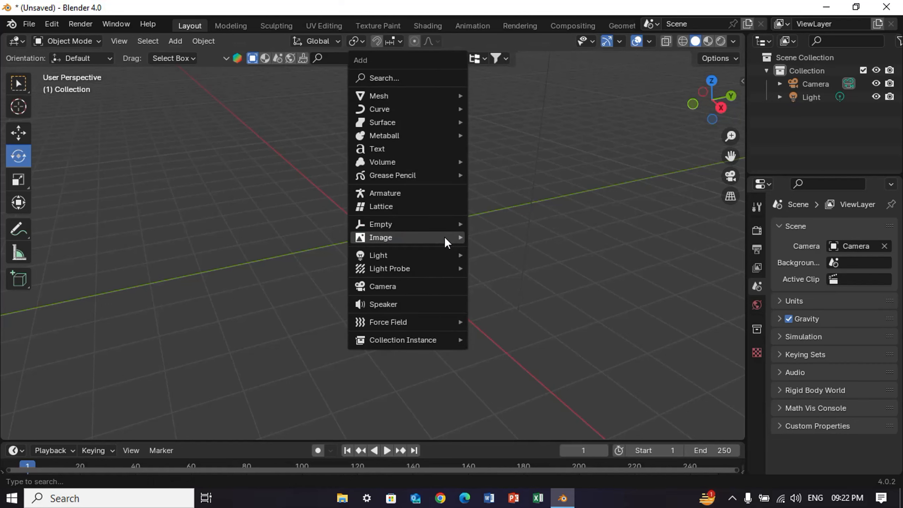
{"action": "mouse_move", "coordinate": [444, 237]}
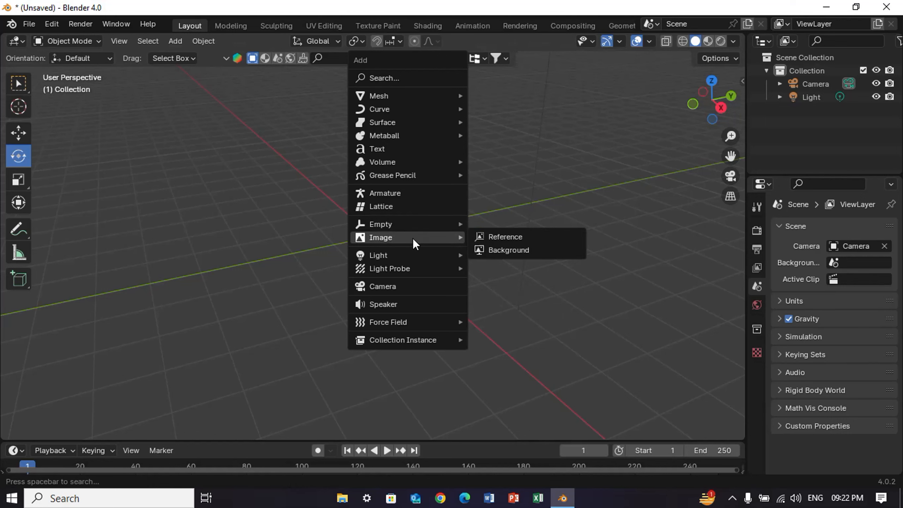
{"action": "left_click", "coordinate": [489, 249]}
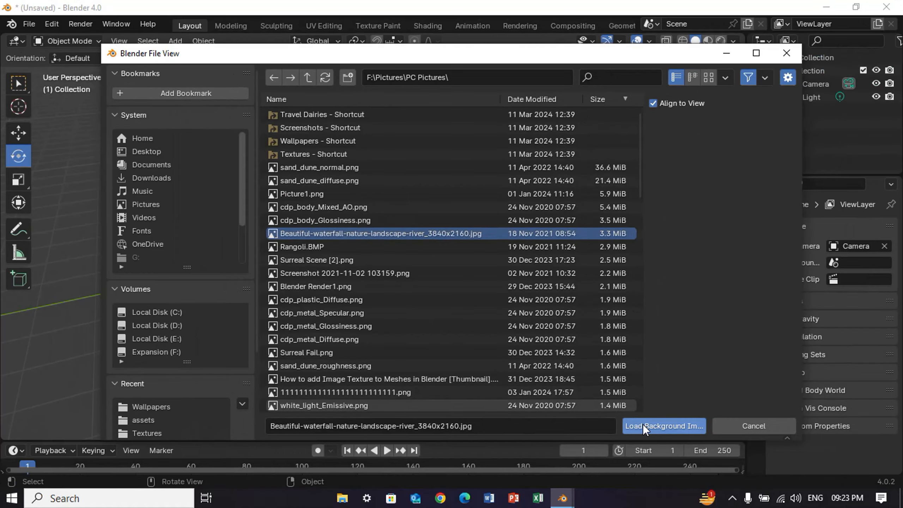
{"action": "left_click", "coordinate": [643, 425]}
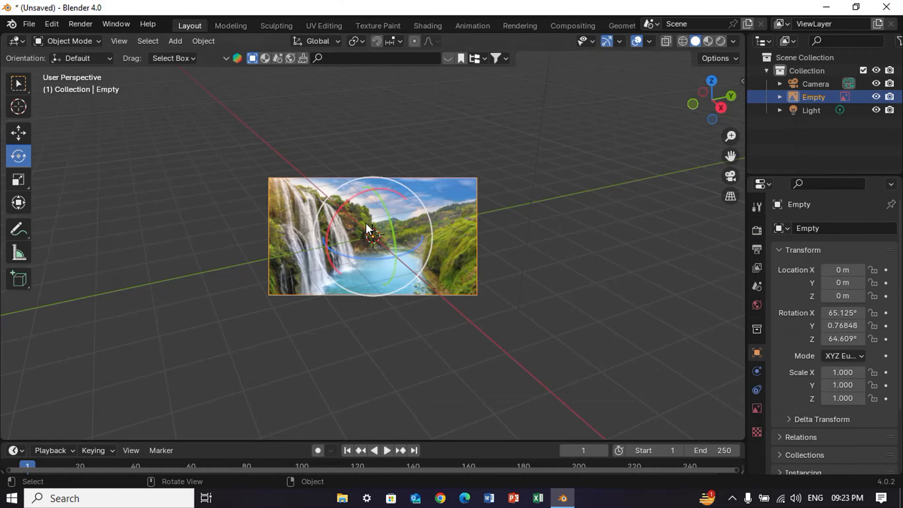
Step: Deselect the waterfall background image and examine it from several viewing angles
{"action": "key", "text": "alt+a"}
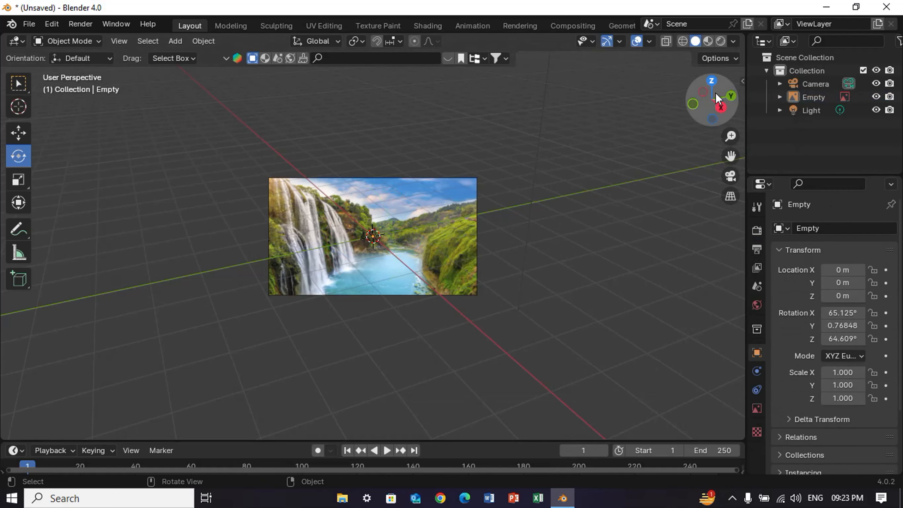
{"action": "left_click_drag", "start_coordinate": [718, 108], "coordinate": [504, 154]}
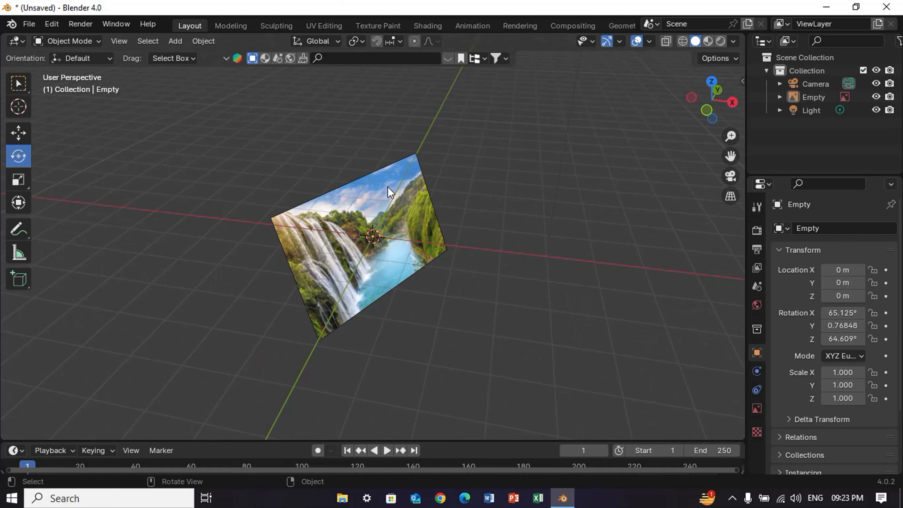
{"action": "left_click_drag", "start_coordinate": [705, 108], "coordinate": [630, 95]}
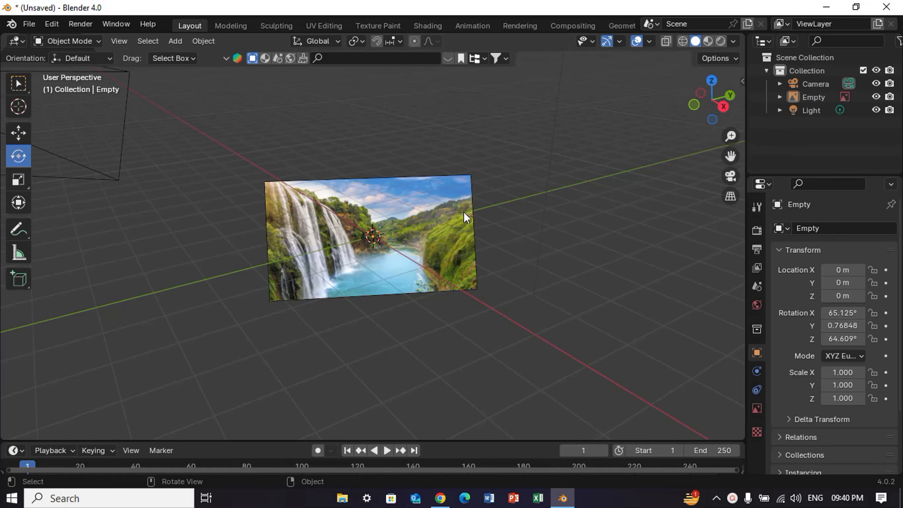
{"action": "mouse_move", "coordinate": [726, 110]}
{"action": "left_mouse_down"}
{"action": "mouse_move", "coordinate": [16, 111]}
{"action": "mouse_move", "coordinate": [263, 69]}
{"action": "mouse_move", "coordinate": [251, 59]}
{"action": "mouse_move", "coordinate": [4, 109]}
{"action": "mouse_move", "coordinate": [735, 109]}
{"action": "mouse_move", "coordinate": [729, 110]}
{"action": "left_mouse_up"}
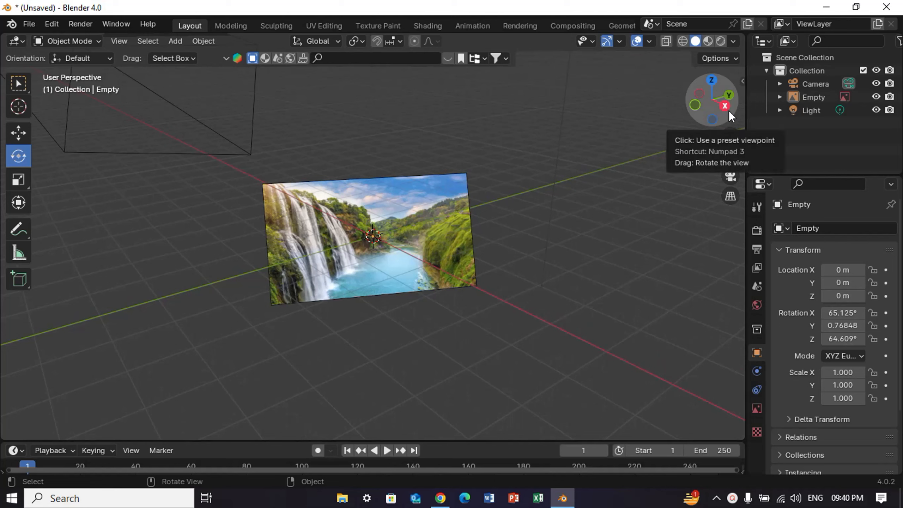
Step: Undo back to the default cube, and redo until the sky reference image is restored without the cube
{"action": "key", "text": "ctrl+z"}
{"action": "key", "text": "ctrl+z"}
{"action": "key", "text": "ctrl+z"}
{"action": "key", "text": "ctrl+z"}
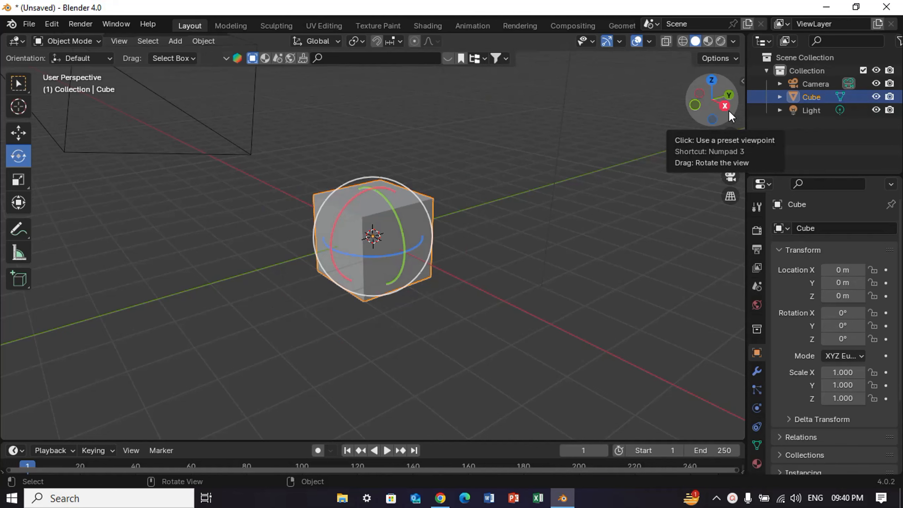
{"action": "key", "text": "ctrl+shift+z"}
{"action": "key", "text": "ctrl+shift+z"}
{"action": "key", "text": "ctrl+shift+z"}
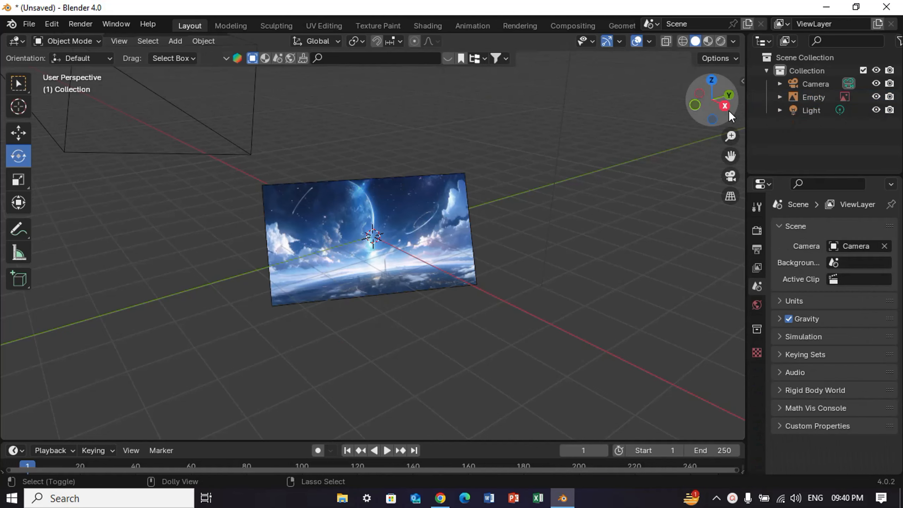
Step: Inspect the sky reference image from behind and from the front
{"action": "mouse_move", "coordinate": [730, 112]}
{"action": "left_mouse_down"}
{"action": "mouse_move", "coordinate": [152, 78]}
{"action": "mouse_move", "coordinate": [259, 49]}
{"action": "mouse_move", "coordinate": [263, 58]}
{"action": "mouse_move", "coordinate": [731, 111]}
{"action": "left_mouse_up"}
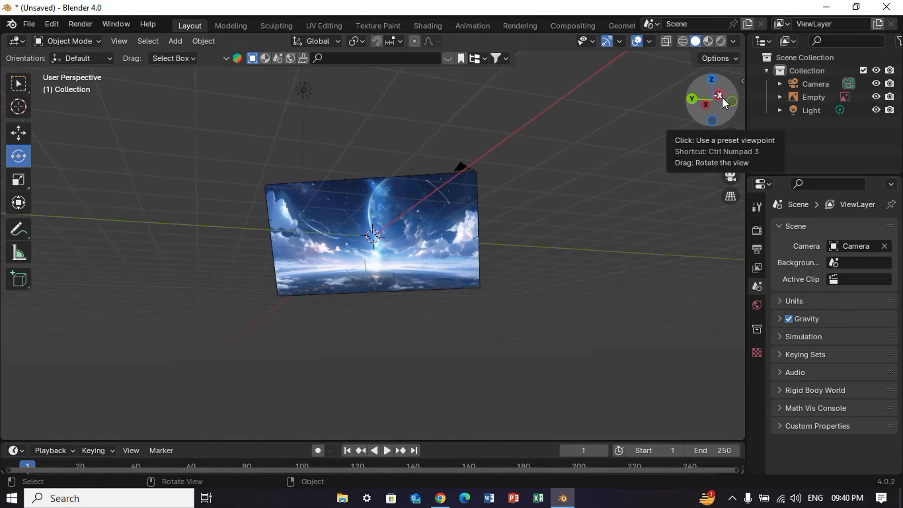
{"action": "left_click_drag", "start_coordinate": [725, 103], "coordinate": [454, 156]}
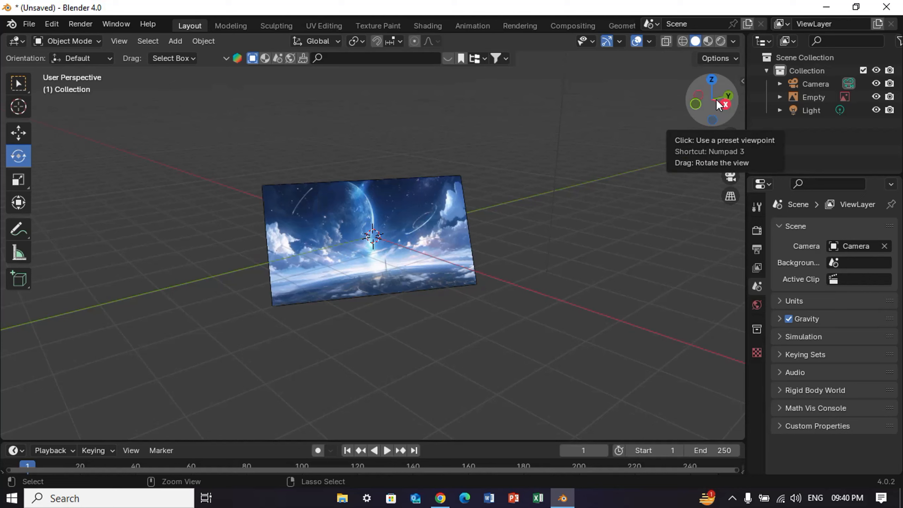